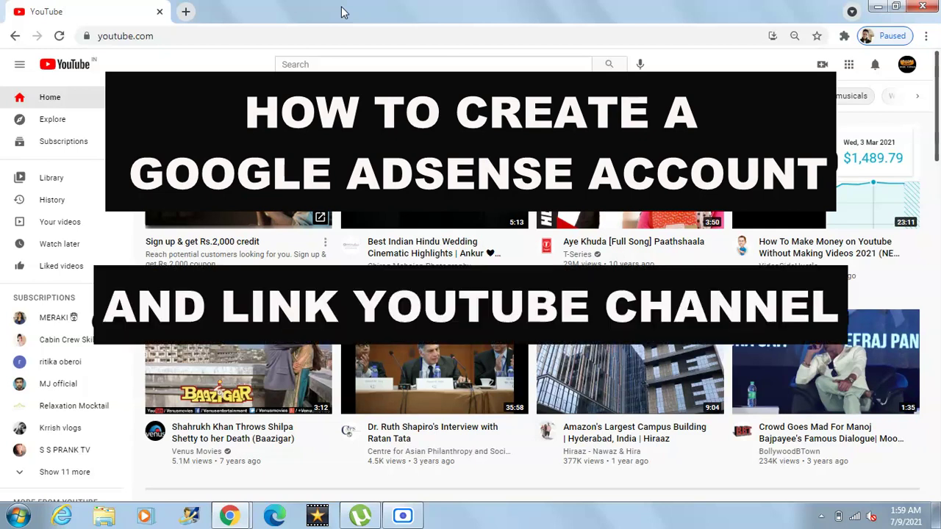
Open adsense.com in a new tab to reach the Google AdSense start page
click(185, 12)
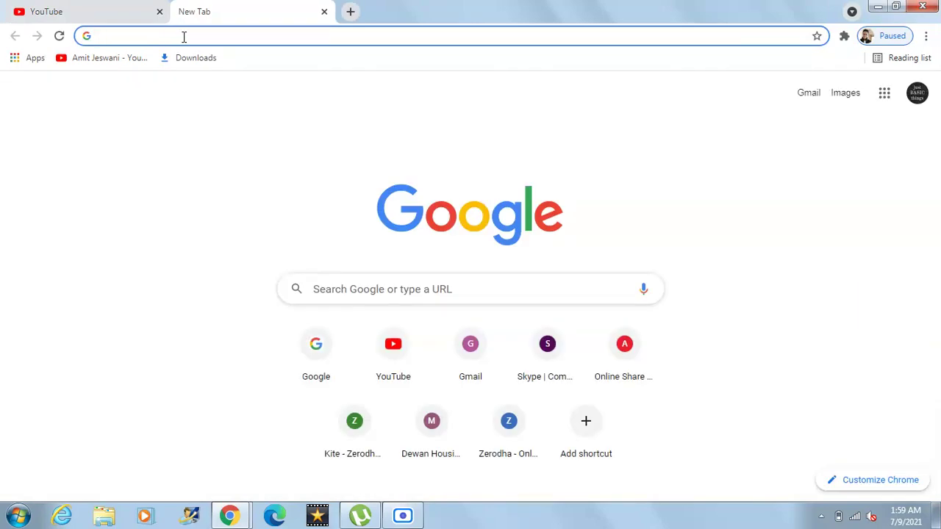
text(adsens)
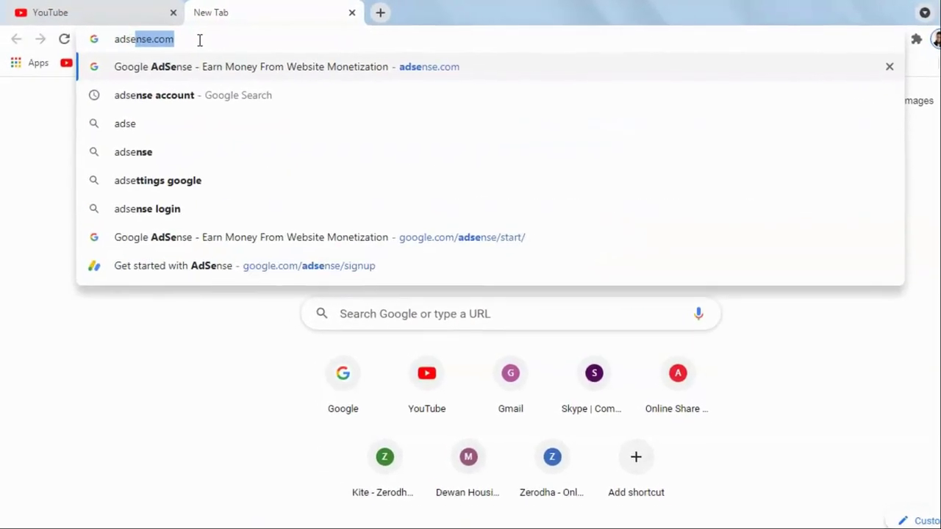
text(e.com)
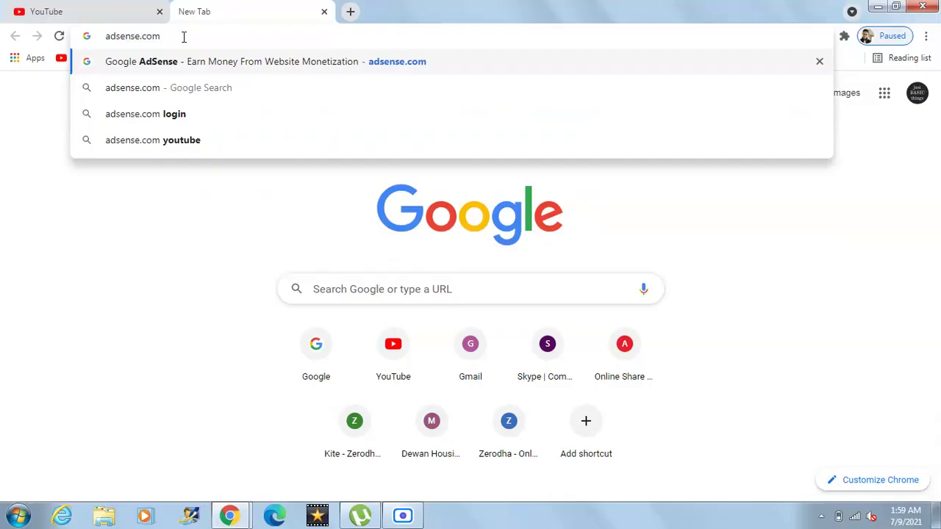
key(Return)
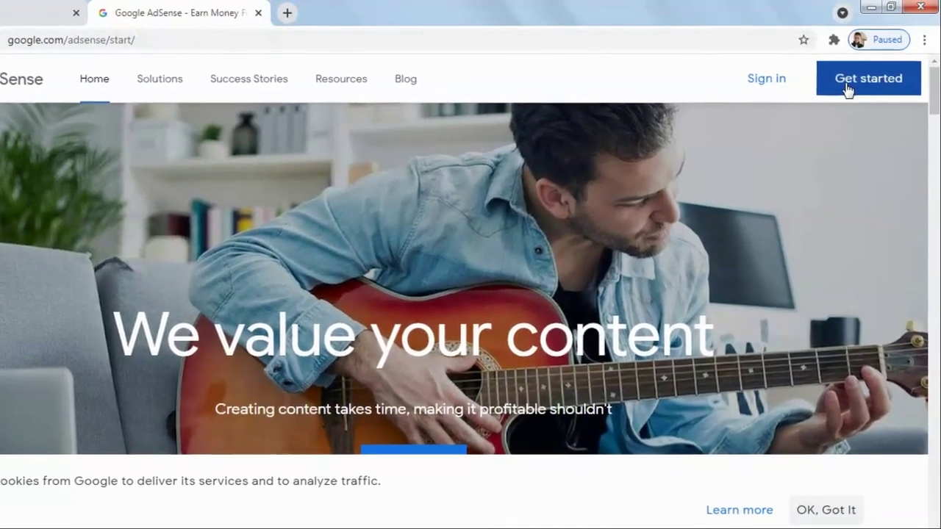
Start the AdSense sign-up, select the site URL field, then return to the YouTube tab
click(857, 81)
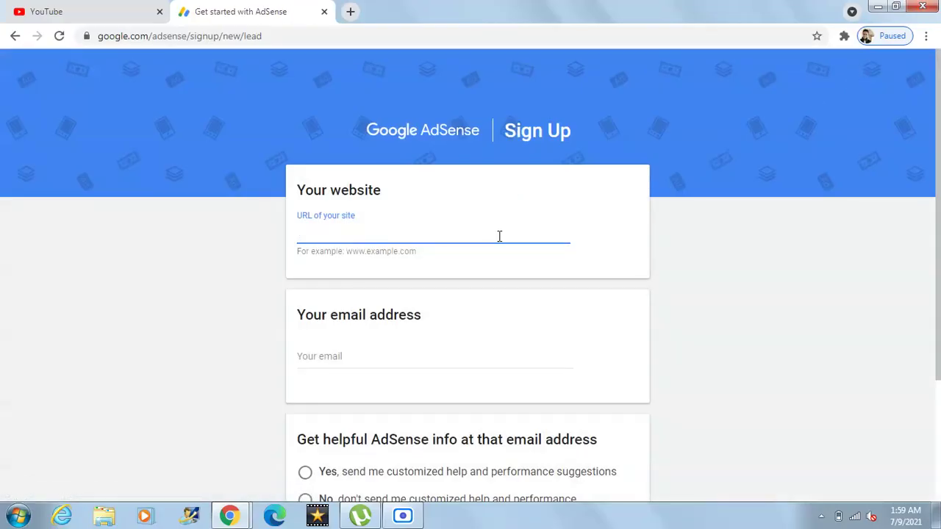
scroll(498, 321, down, 3)
scroll(477, 321, up, 3)
click(338, 233)
click(101, 20)
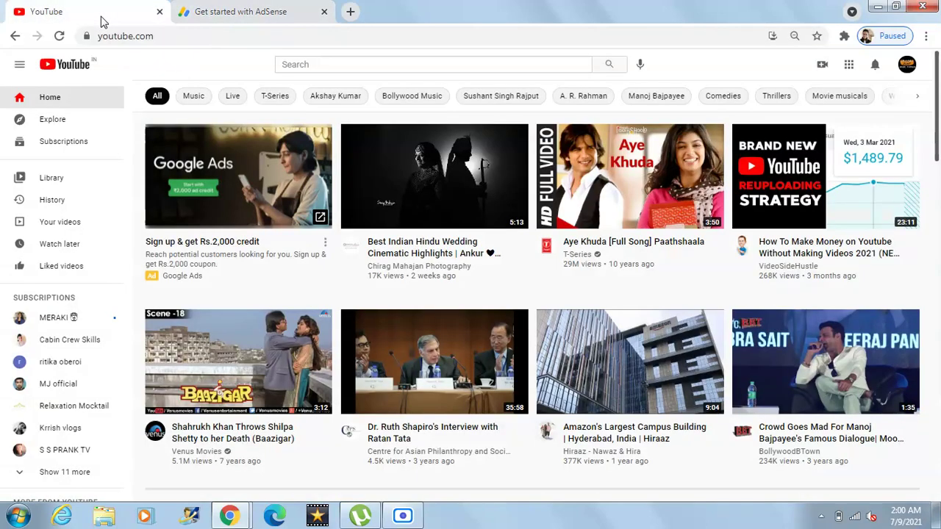
Go to the Just Basic Things channel page and copy its address-bar URL for AdSense
click(906, 65)
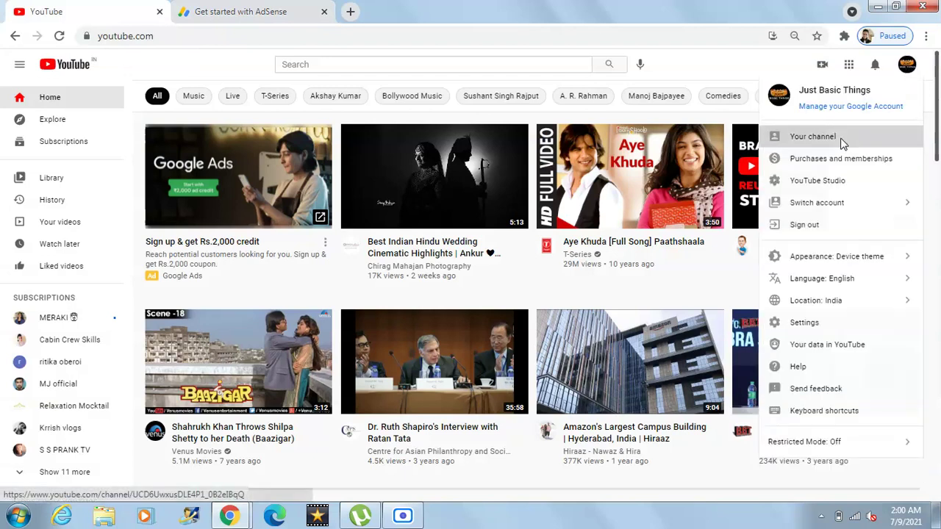
click(842, 141)
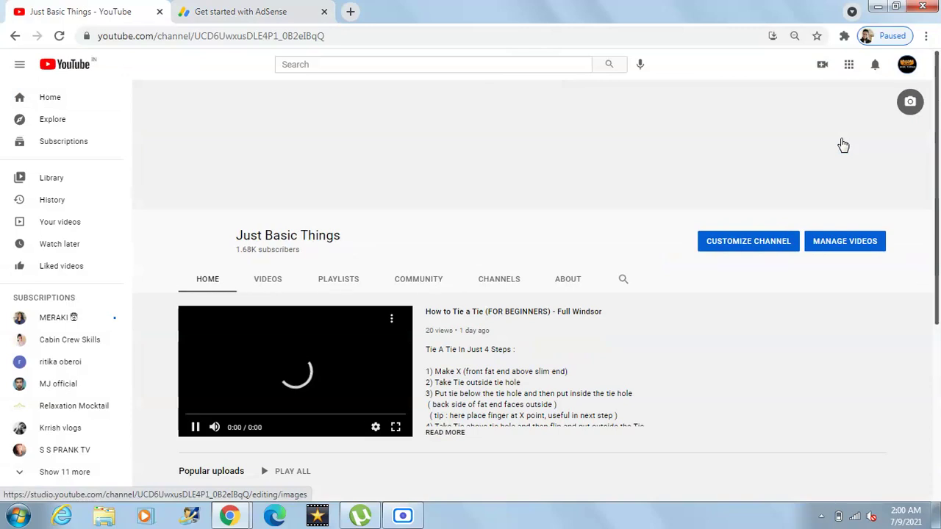
click(304, 41)
right_click(304, 44)
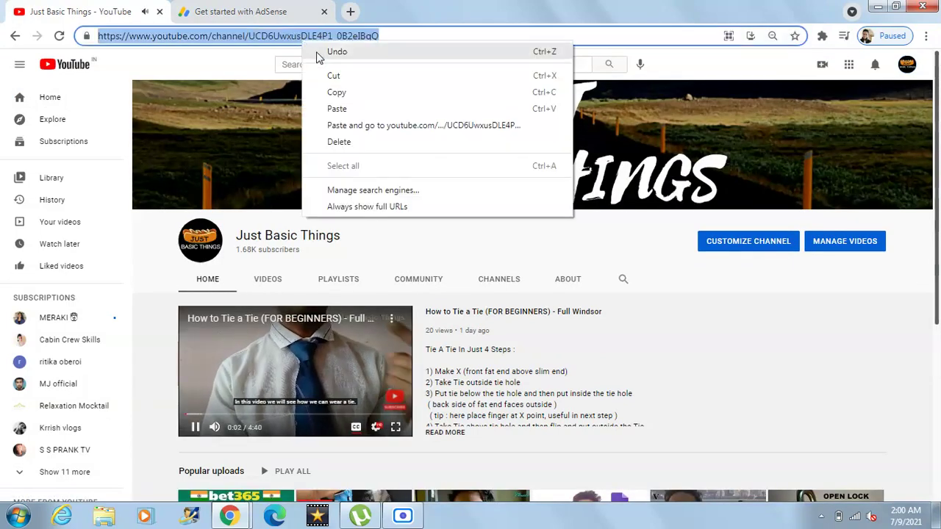
click(343, 99)
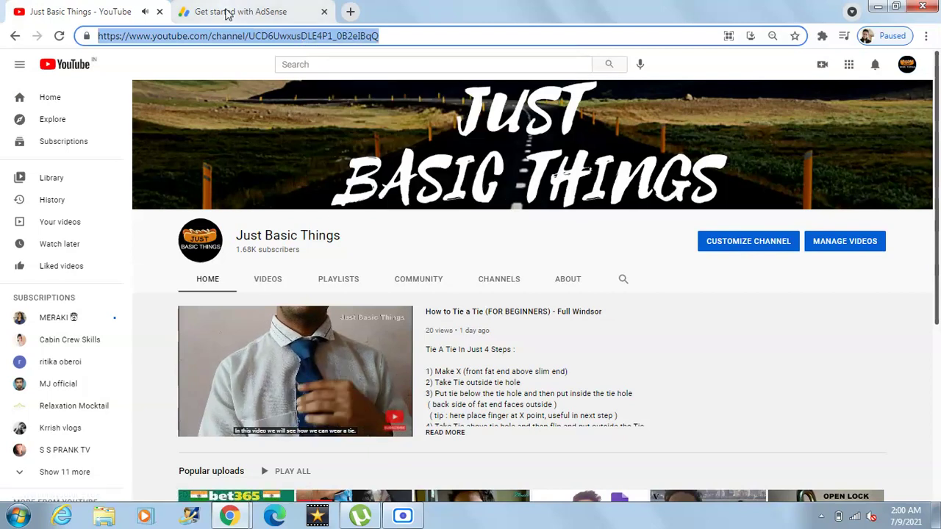
click(227, 11)
Submit the AdSense form with the pasted channel URL, autofilled account email, and No for tip emails
click(345, 232)
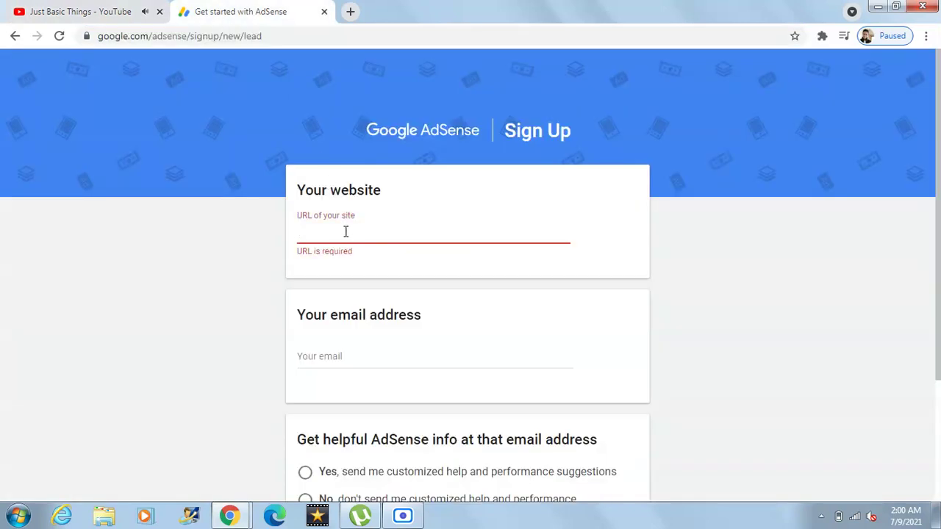
key(ctrl+v)
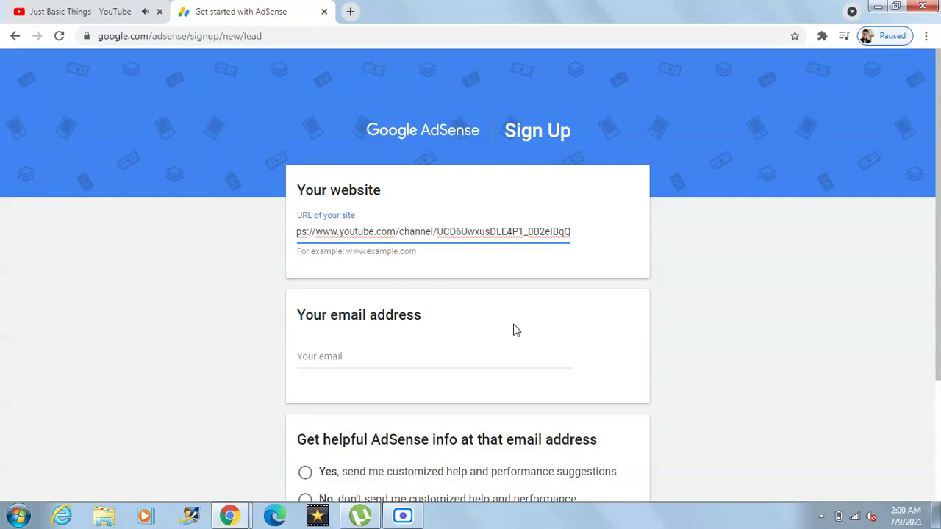
scroll(472, 344, down, 3)
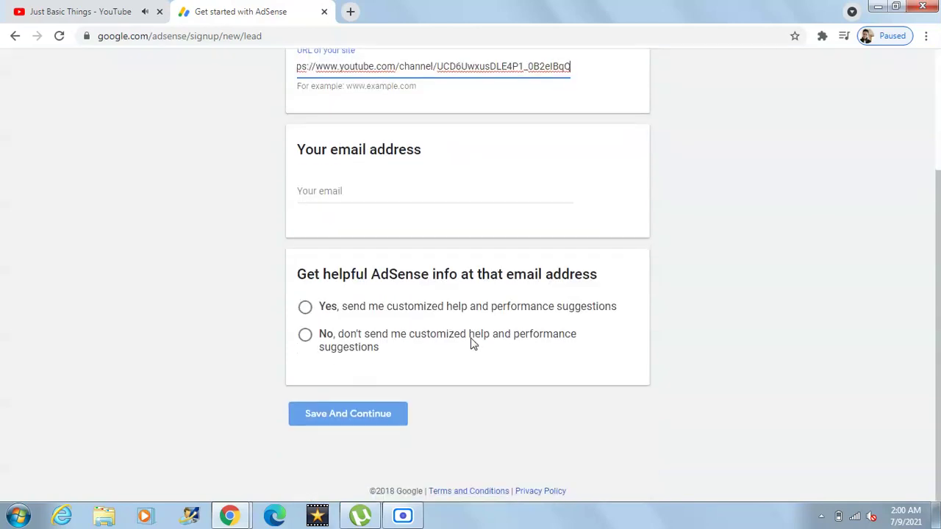
click(383, 199)
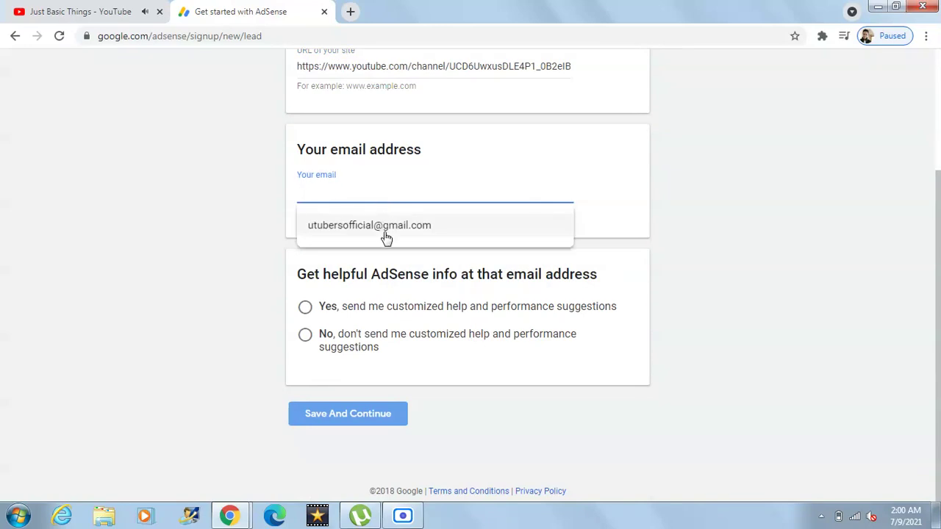
click(384, 232)
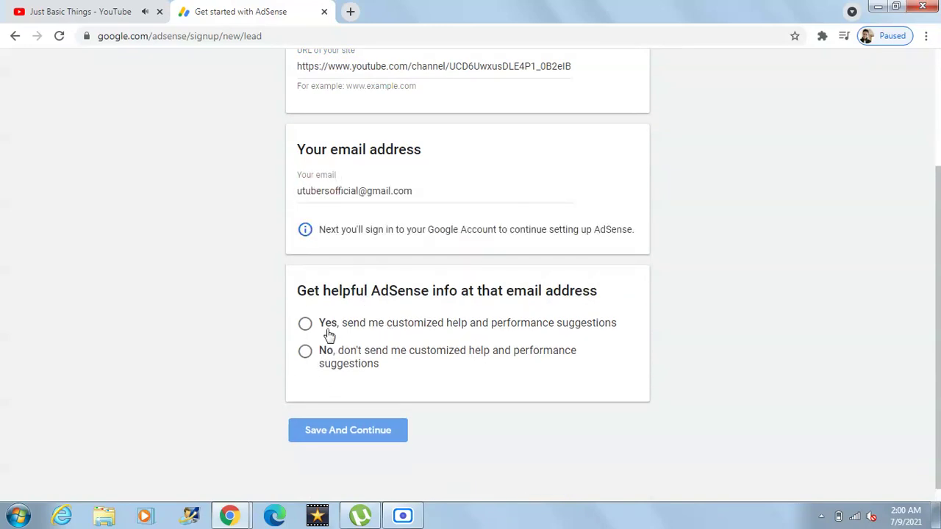
click(307, 362)
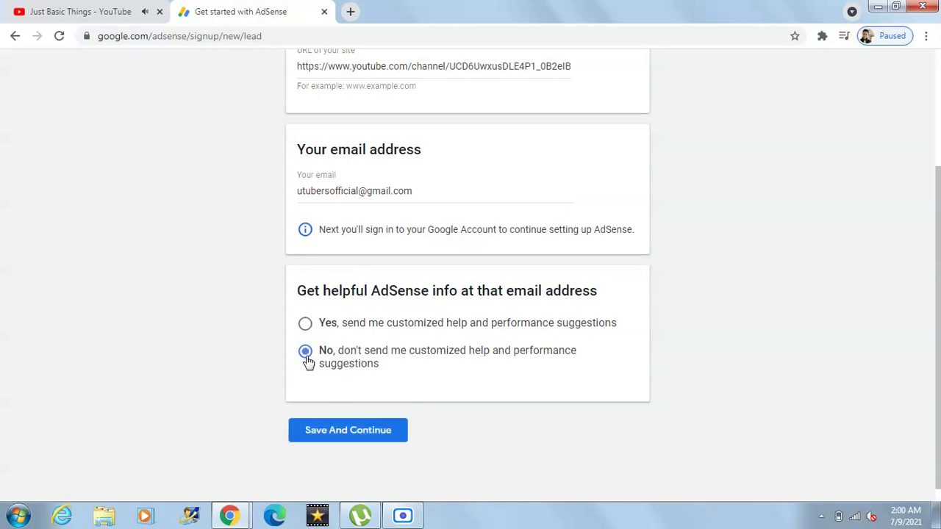
click(340, 432)
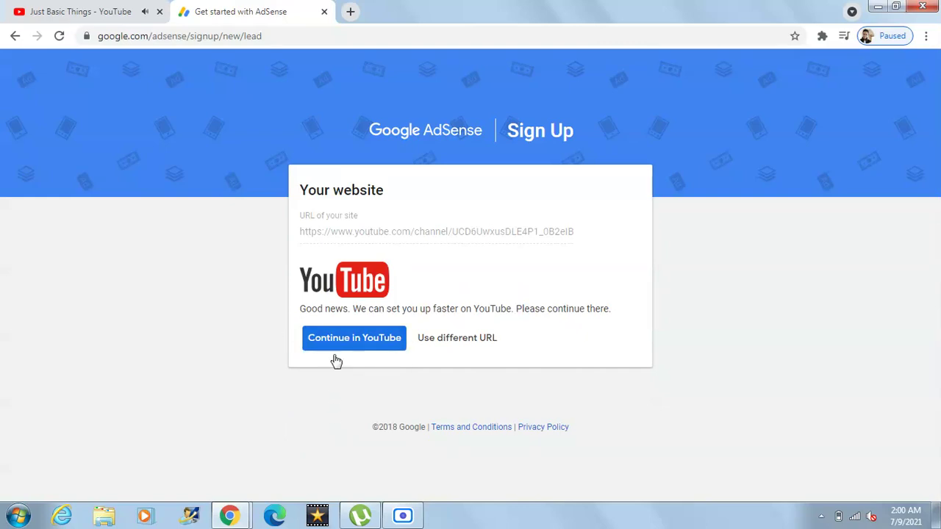
Continue in YouTube to the Partner Program Basics help page, then reopen the channel tab's account menu
click(360, 346)
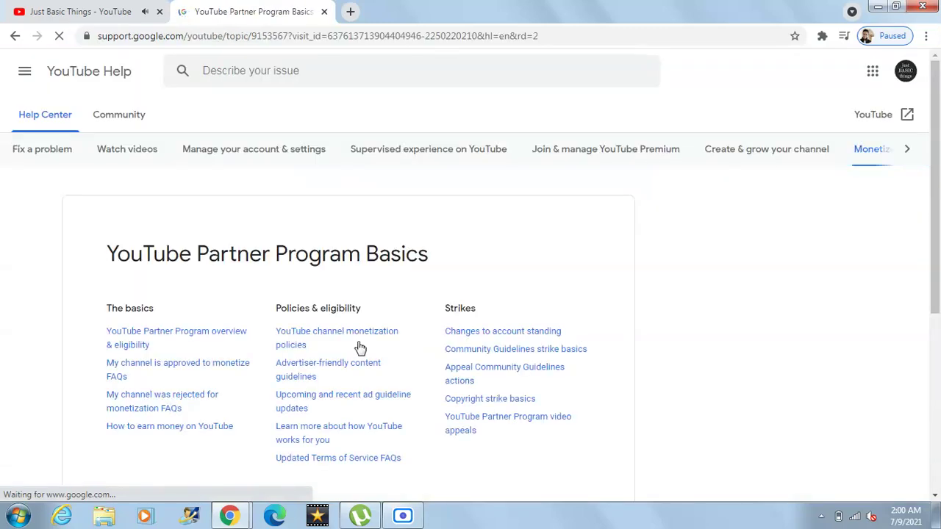
click(107, 17)
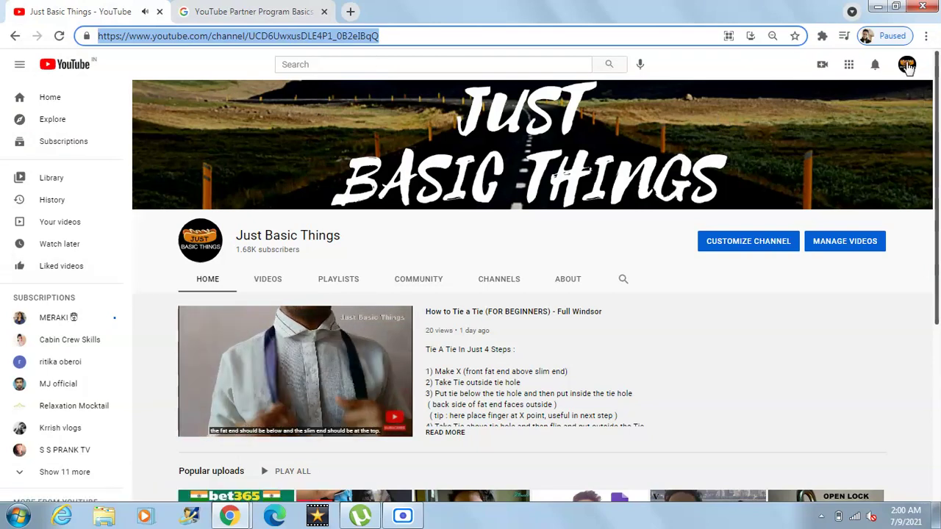
click(907, 64)
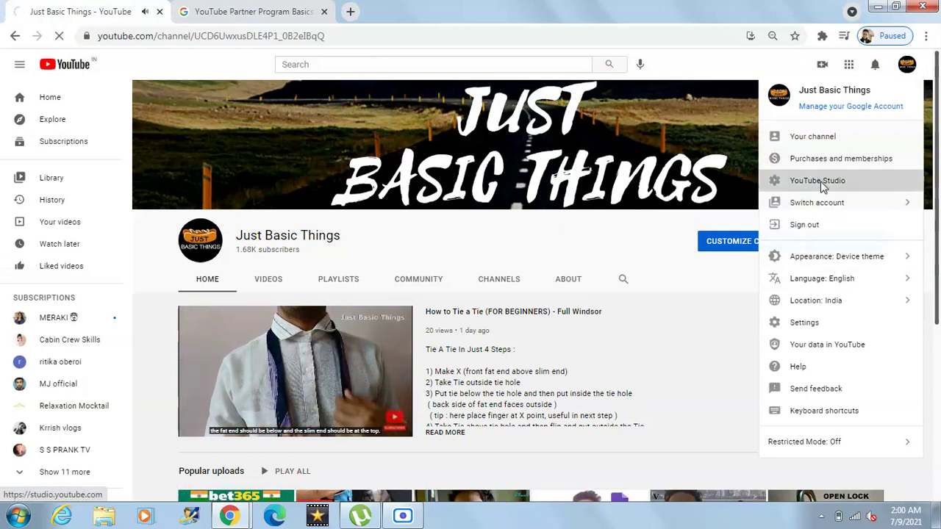
Open Monetization in YouTube Studio, showing 1,680 subscribers and 2,783 of 4,000 watch hours
click(819, 181)
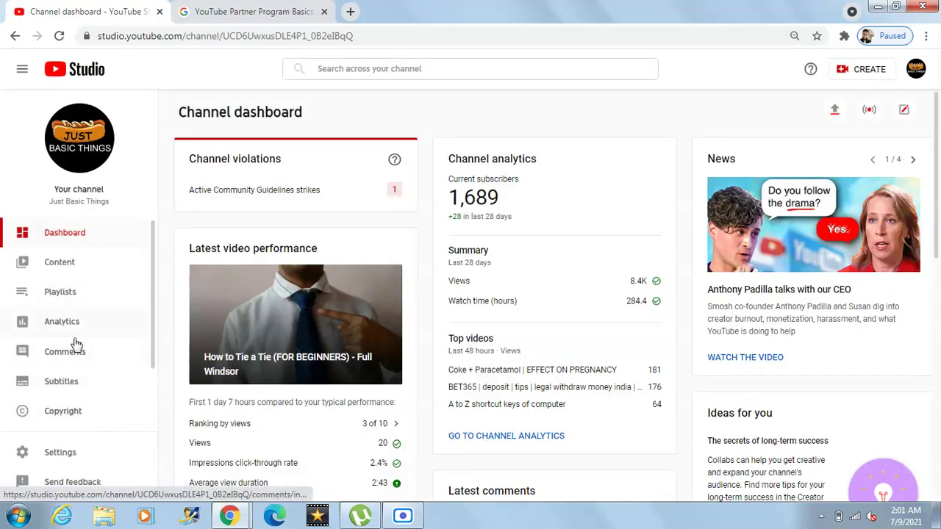
scroll(51, 368, down, 2)
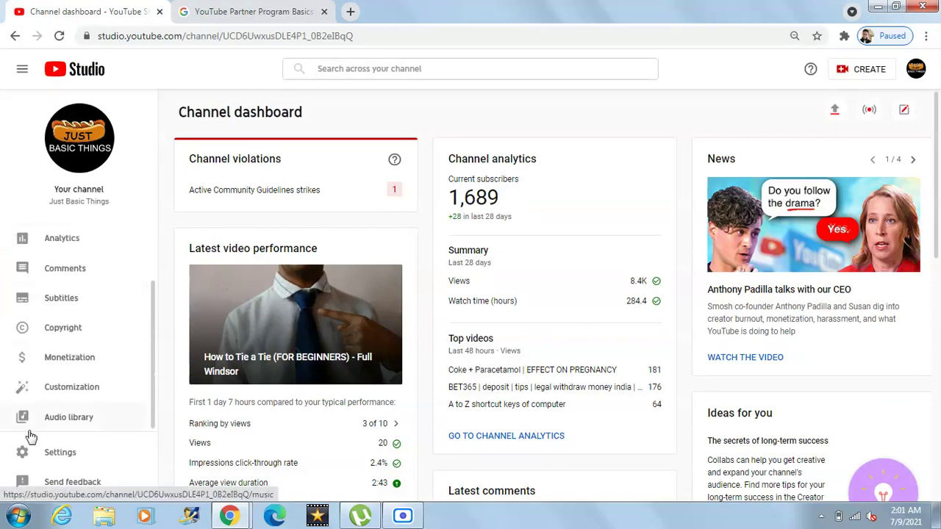
click(57, 360)
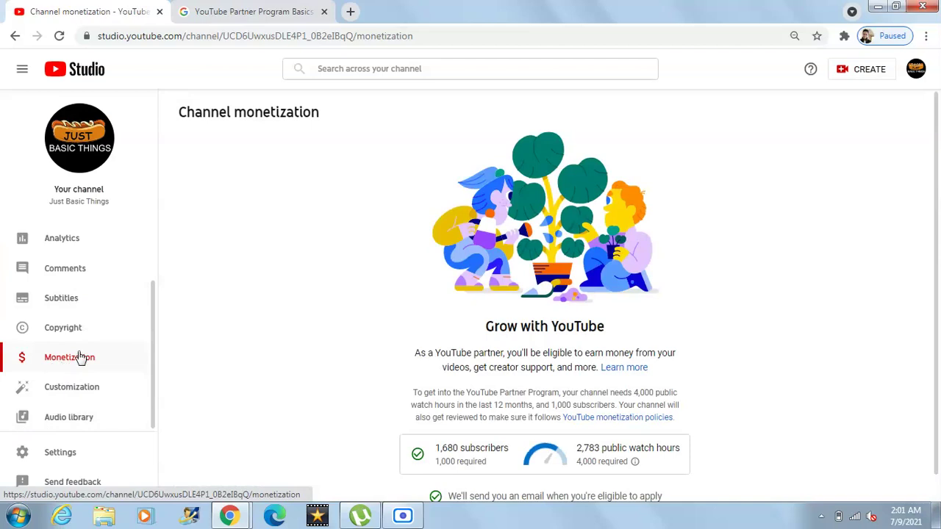
scroll(255, 296, down, 1)
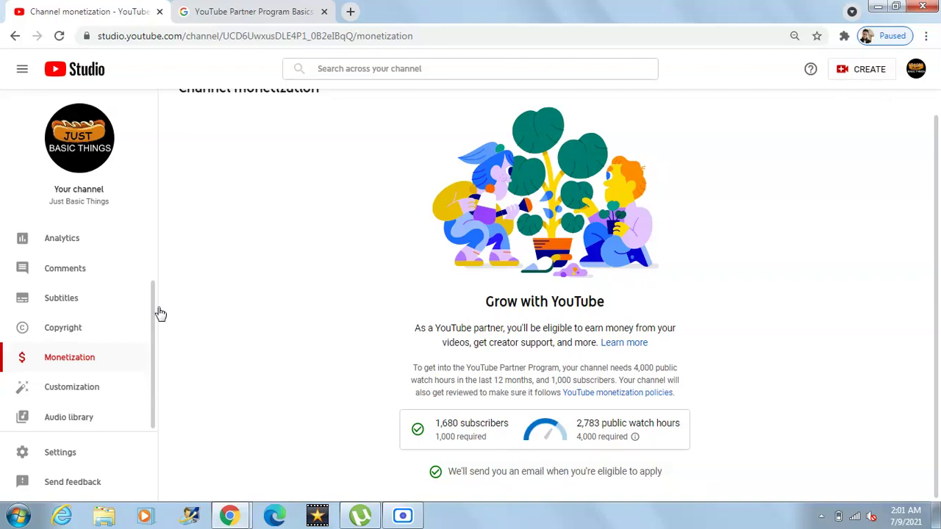
Review the channel's advanced settings in Studio, then open youtube.com/account in a new tab
click(64, 457)
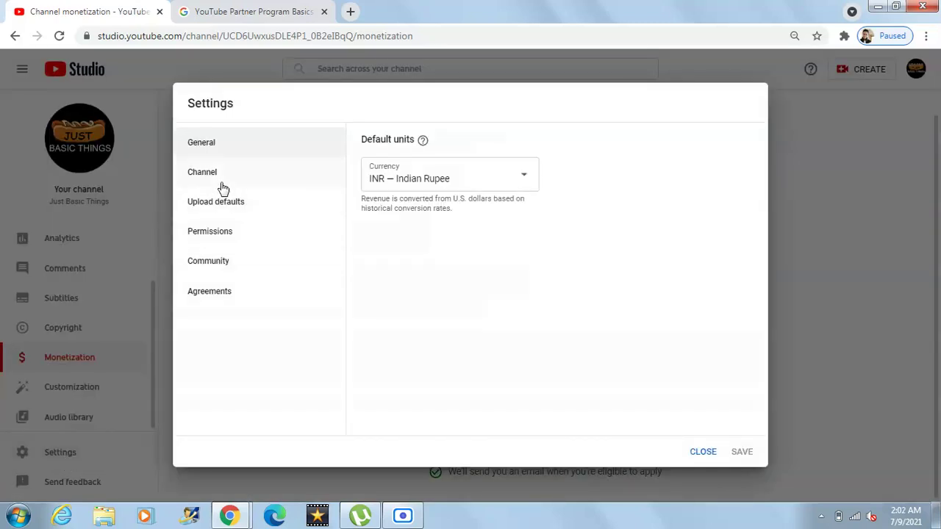
click(223, 181)
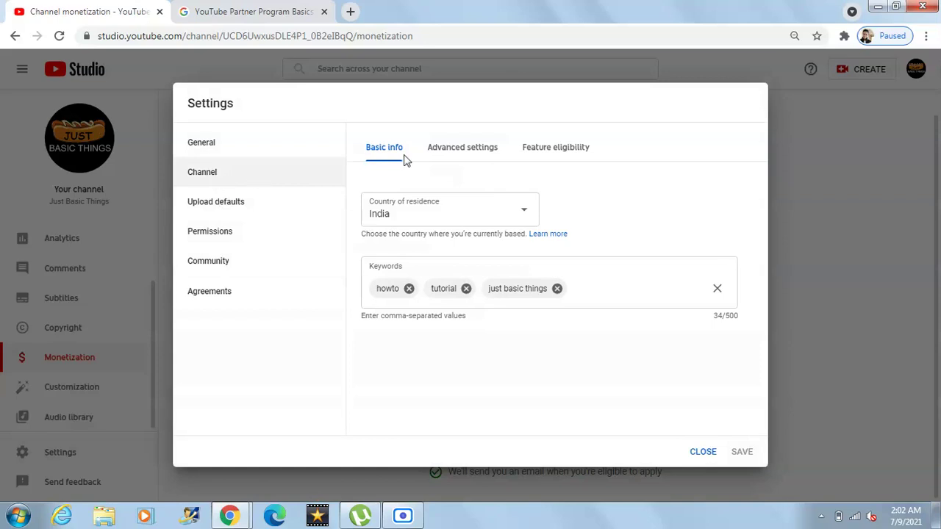
click(463, 152)
scroll(500, 300, down, 6)
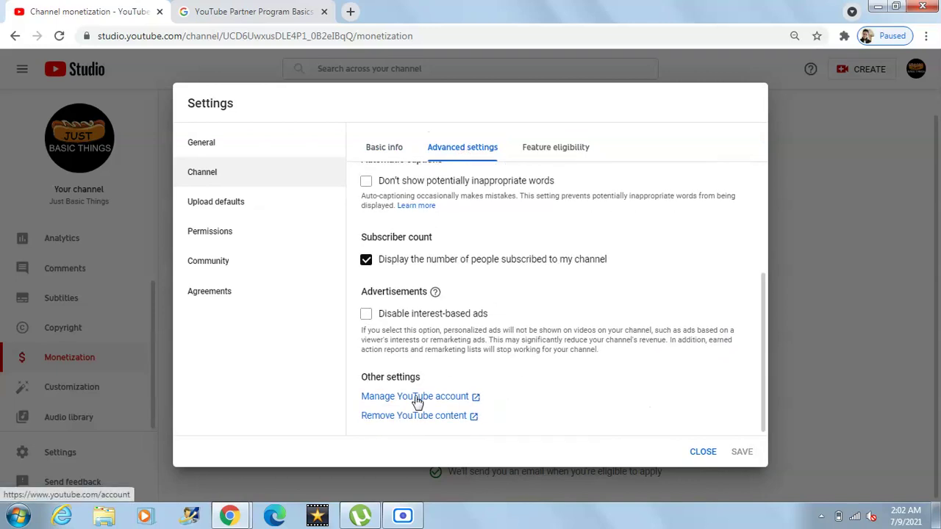
click(416, 397)
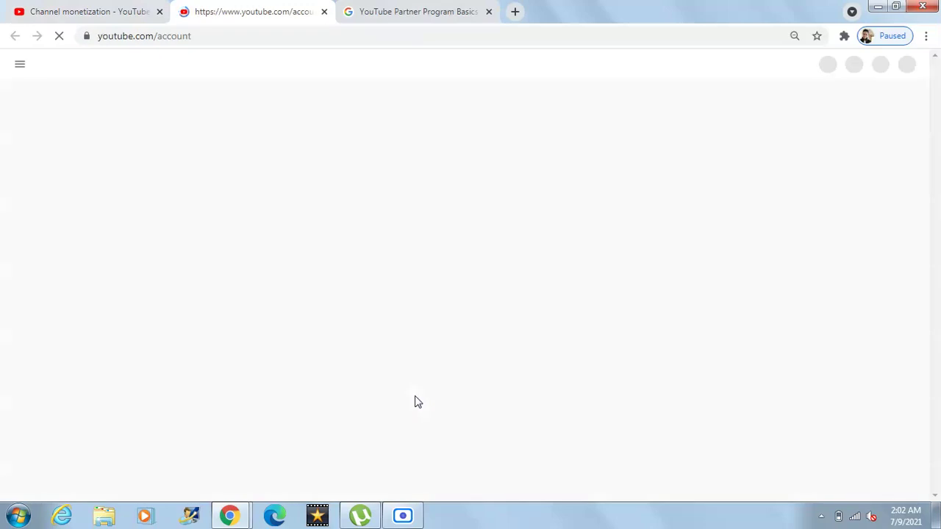